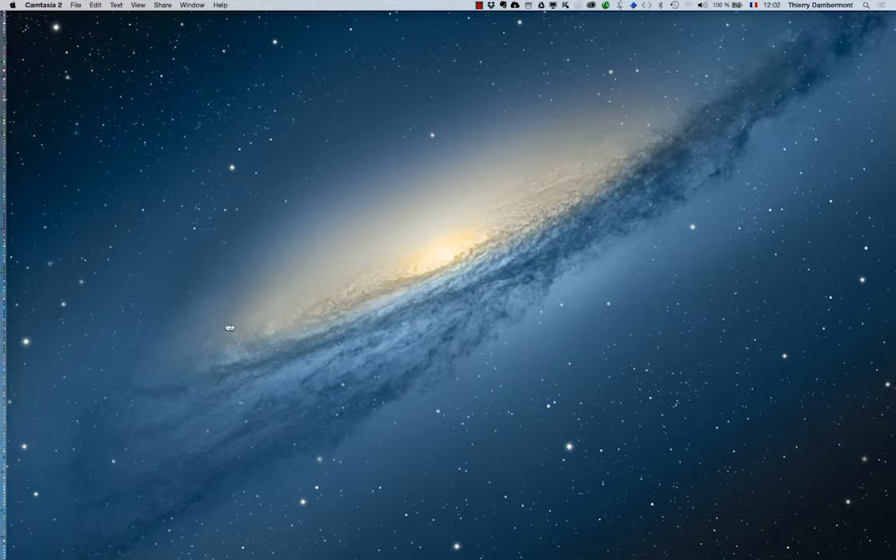
Switch to Illustrator, reset the Les indispensables workspace and detach the tools palette as a floating palette.
key("super+Tab")
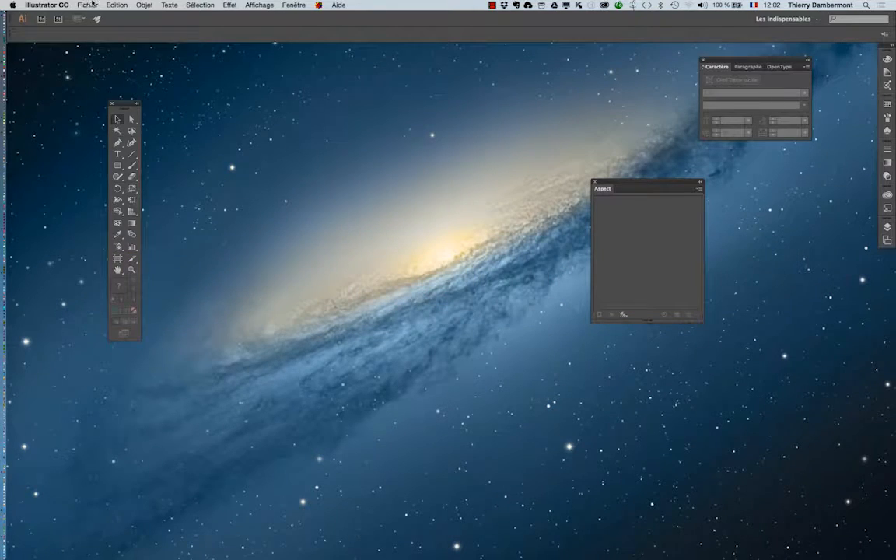
left_click(89, 5)
left_click(780, 20)
left_click(780, 19)
left_click(802, 130)
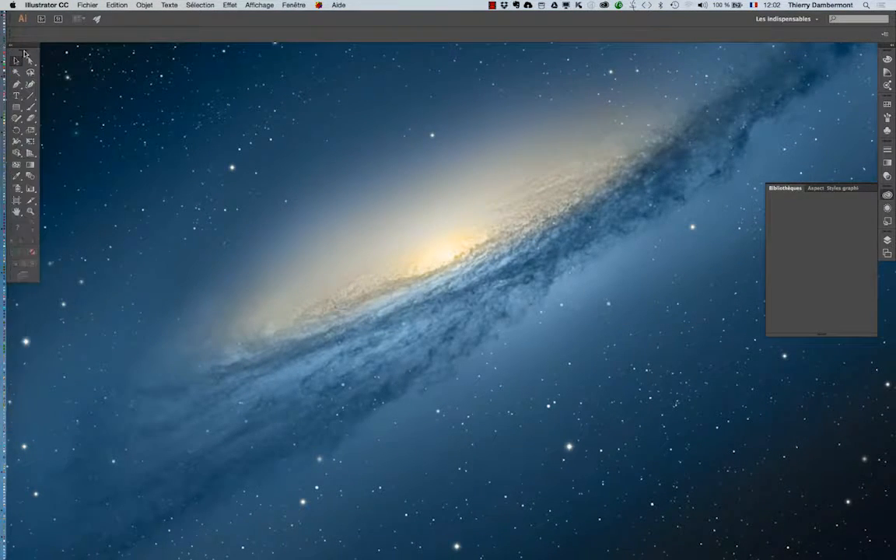
left_click_drag(24, 53, 38, 58)
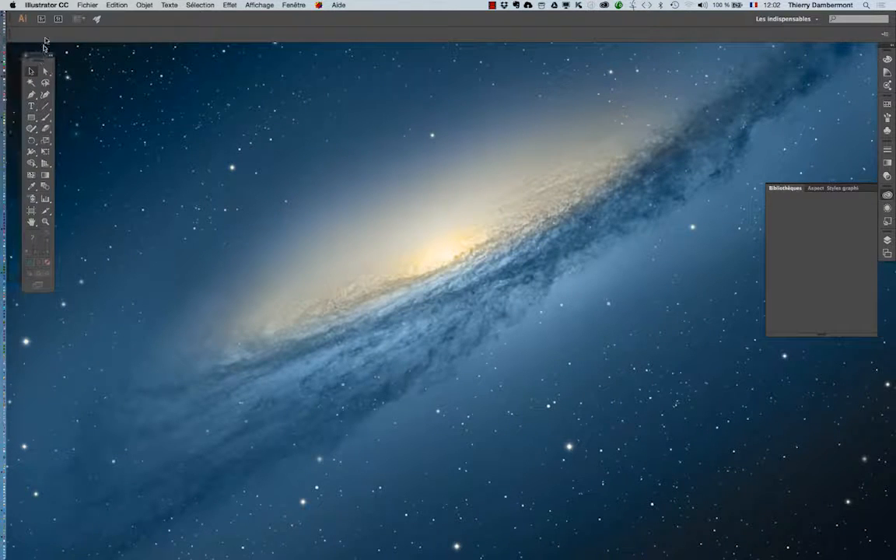
Create a new landscape A4 document, 297 x 210 mm, in CMJN mode with no bleed.
left_click(87, 5)
left_click(96, 19)
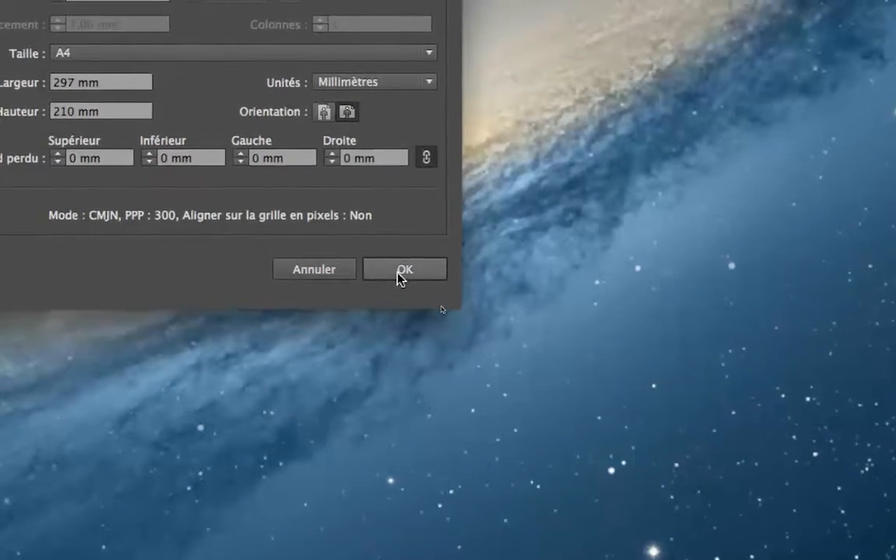
left_click(431, 376)
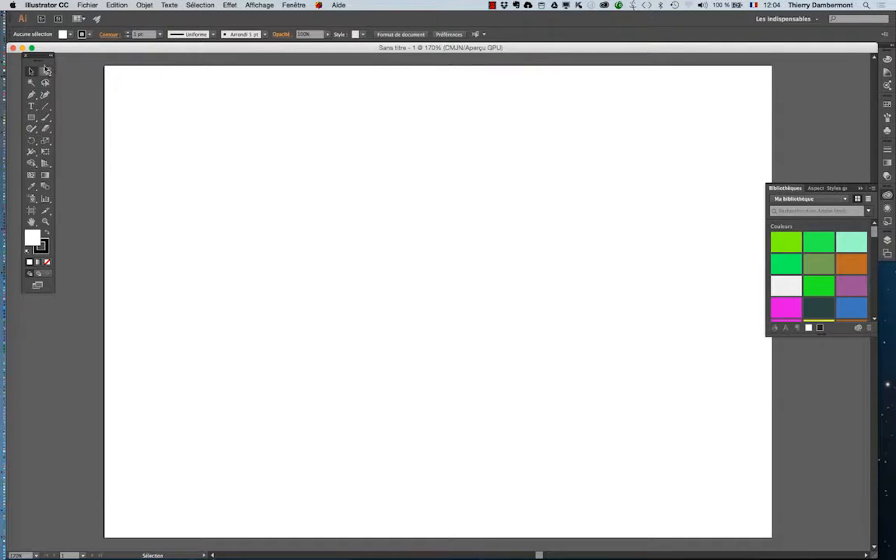
Draw a circle about 132.6 mm in diameter near the middle of the artboard with the Ellipse tool.
left_click_drag(41, 55, 105, 116)
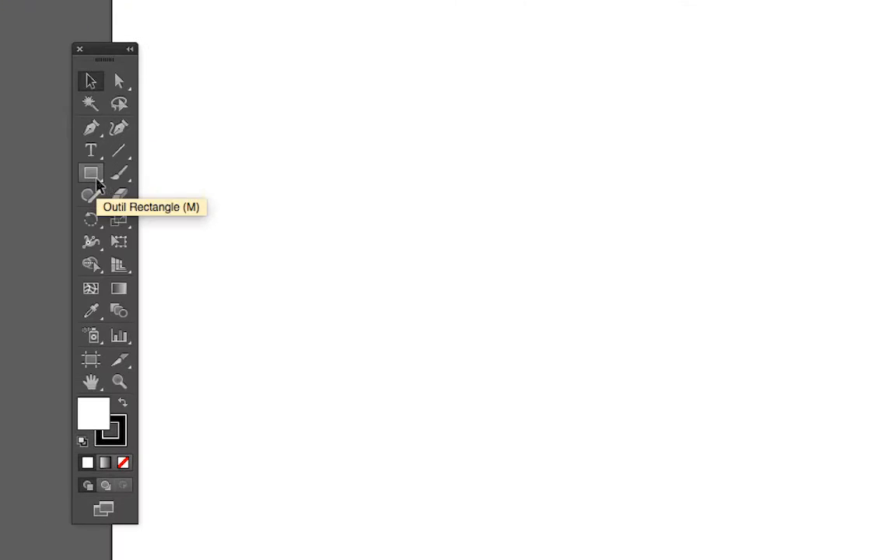
left_click(97, 178)
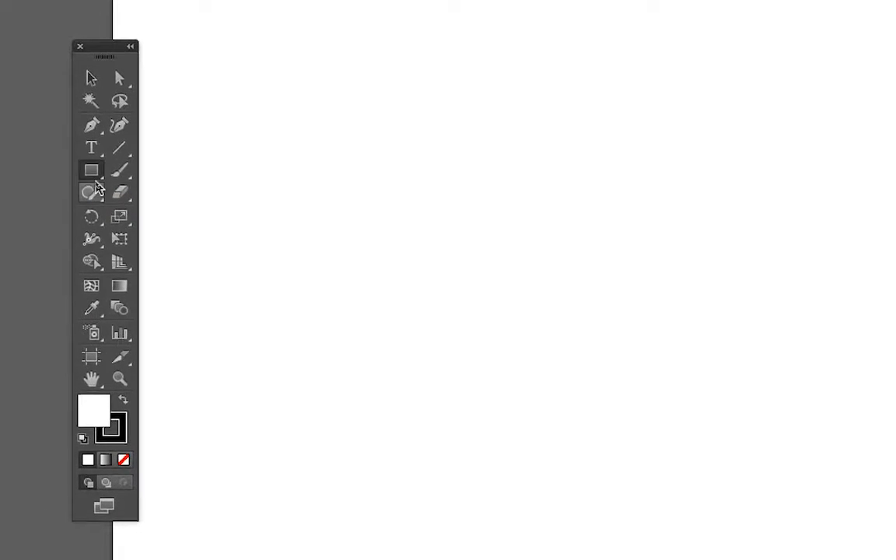
left_click_drag(96, 181, 151, 219)
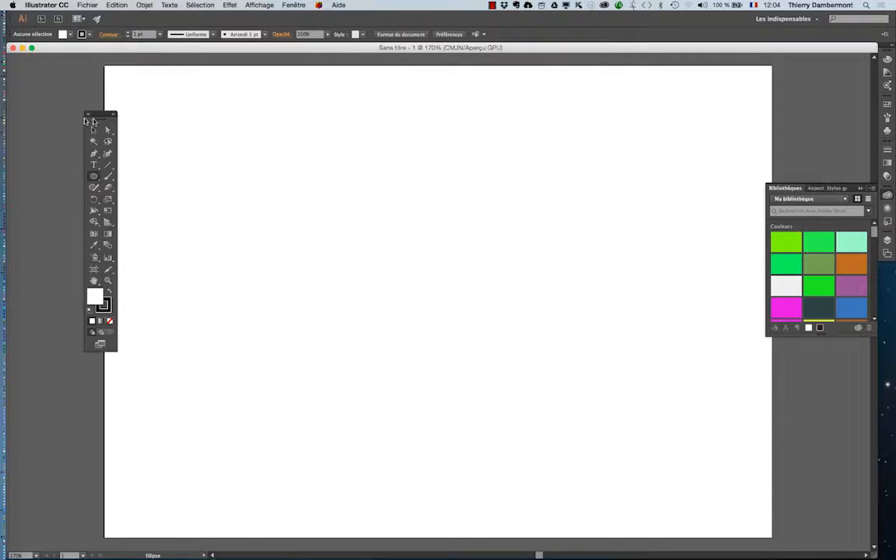
left_click_drag(97, 115, 76, 110)
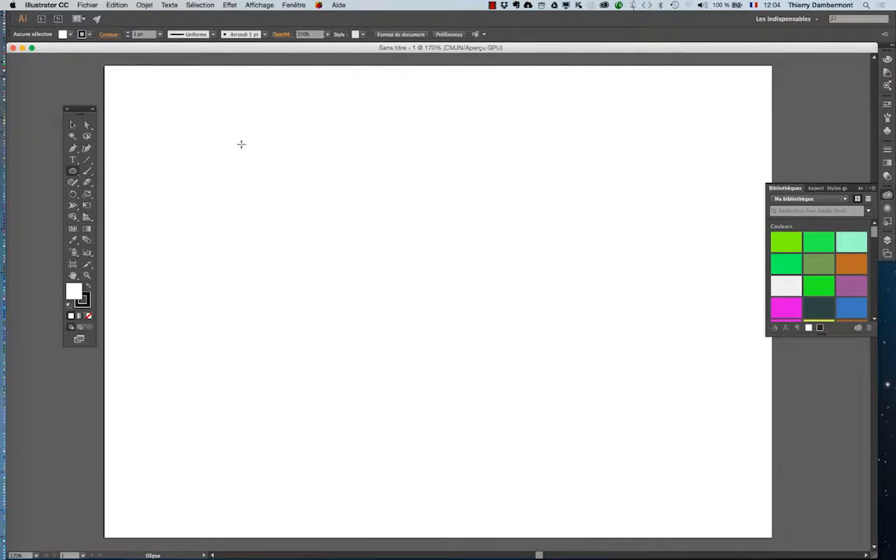
mouse_move(241, 144)
left_mouse_down()
mouse_move(296, 199)
mouse_move(547, 344)
mouse_move(537, 336)
left_mouse_up()
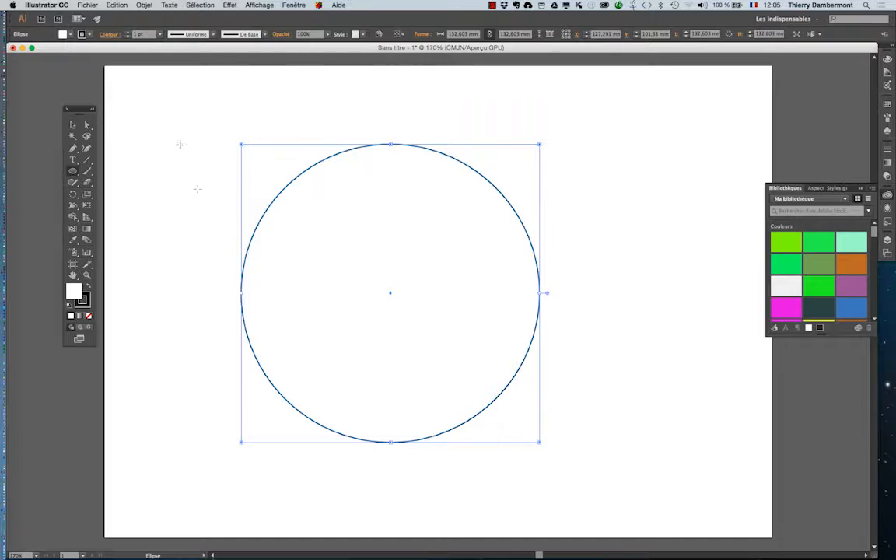
Add anchor points between the existing ones on the circle's path, applying Ajout de point d'ancrage twice.
left_click(168, 5)
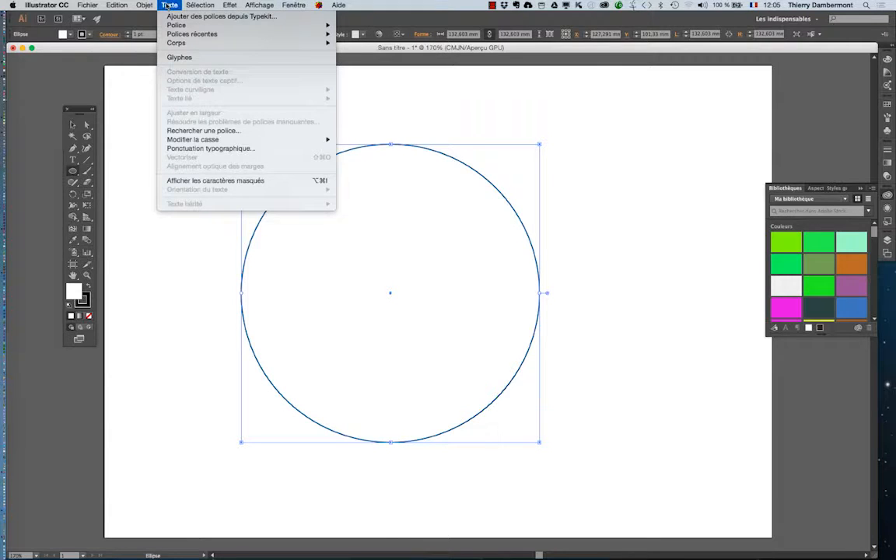
mouse_move(148, 5)
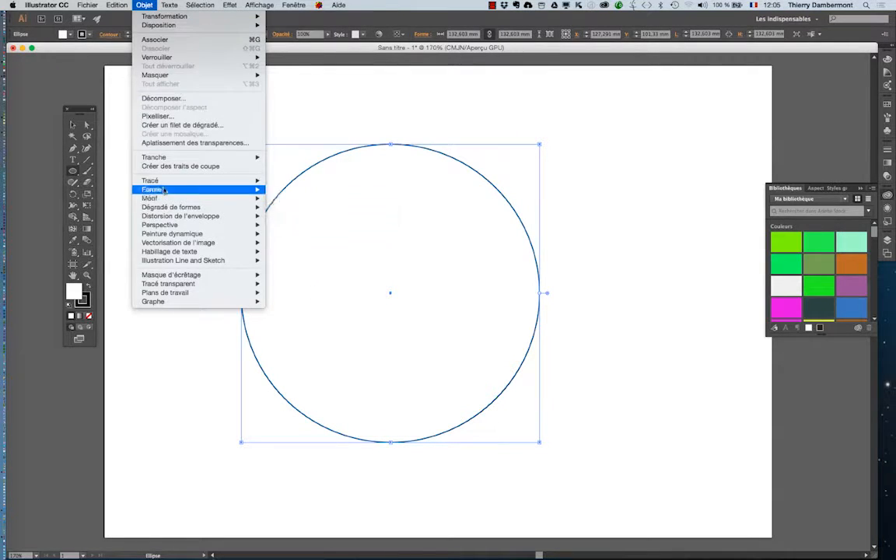
mouse_move(212, 182)
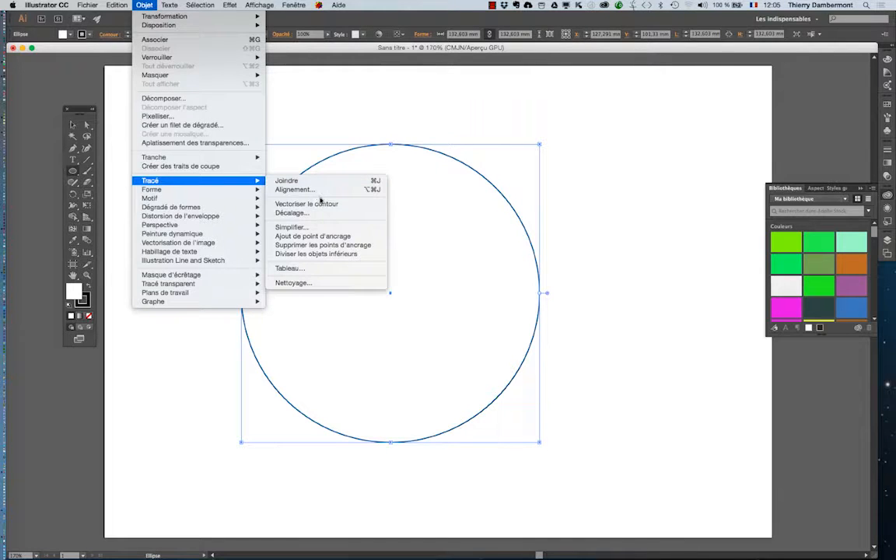
left_click(340, 237)
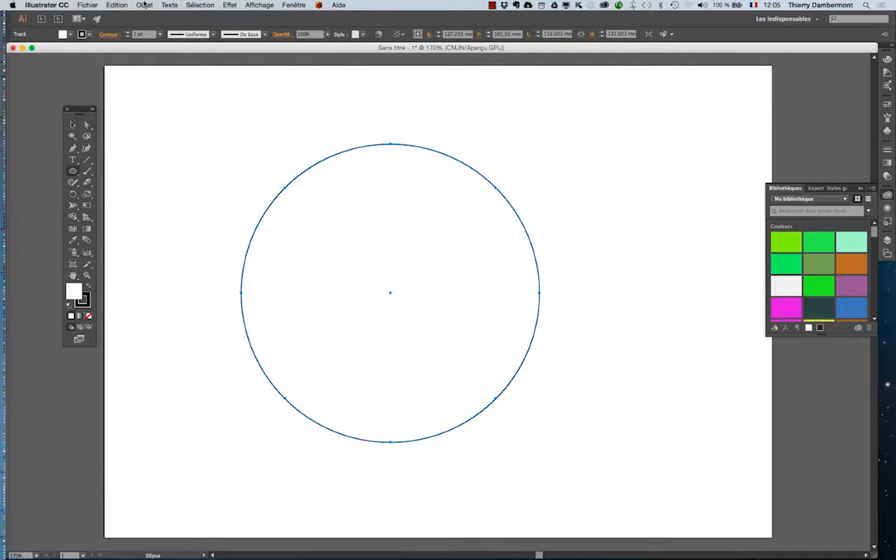
left_click(145, 6)
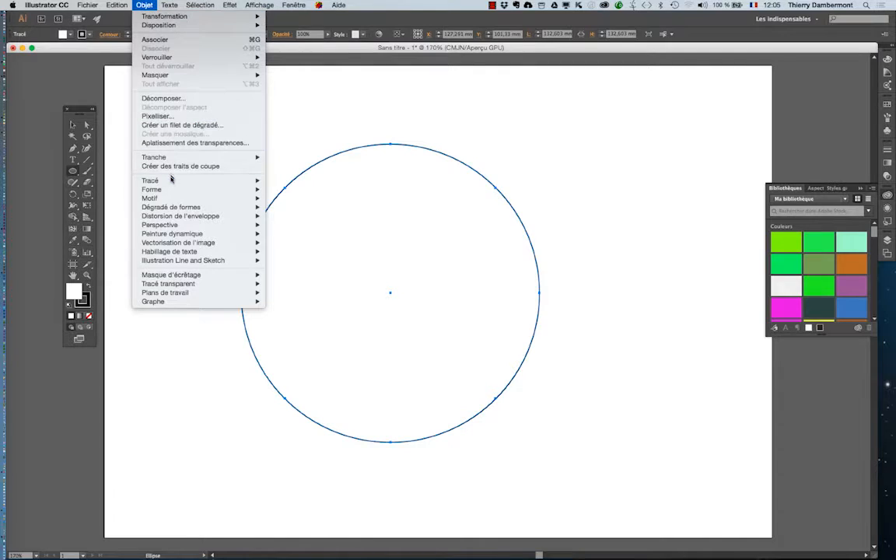
mouse_move(171, 180)
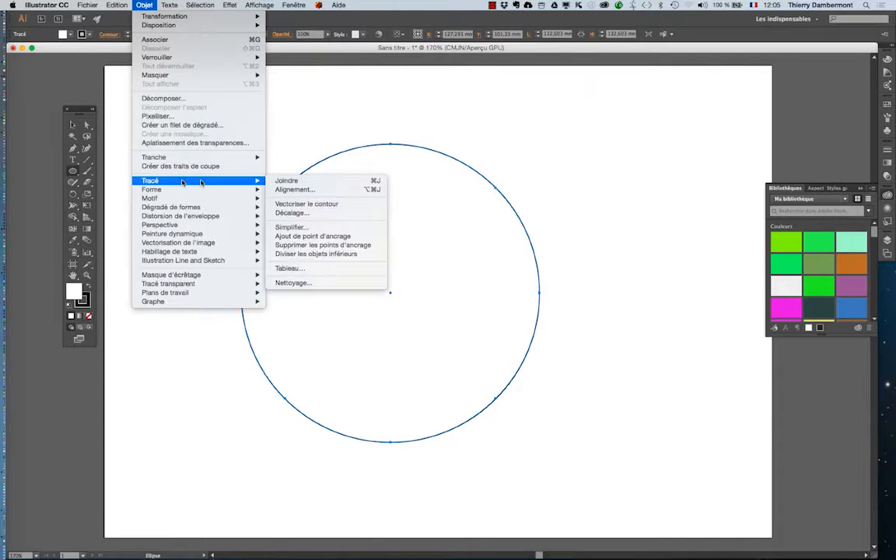
left_click(333, 237)
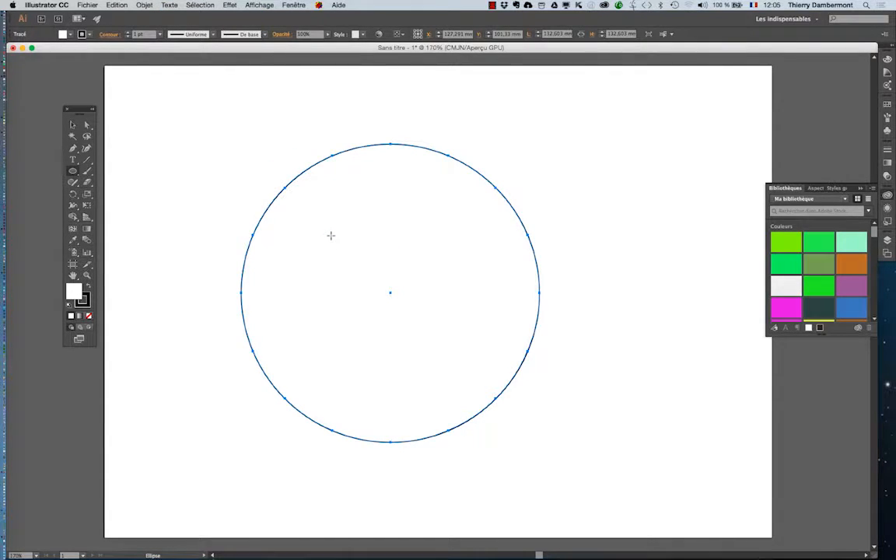
Examine the circle's anchor points by selecting and deselecting it with the Selection tool.
scroll(331, 237, "down", 3)
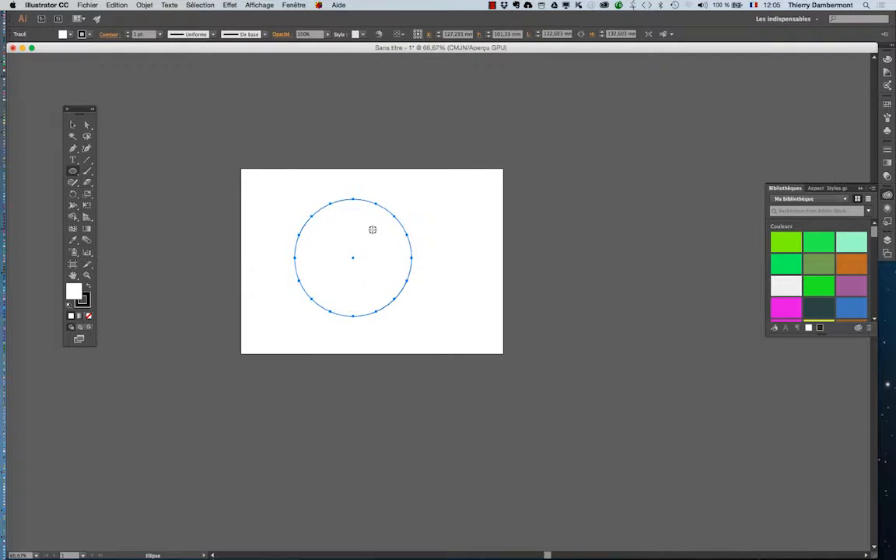
scroll(372, 230, "up", 1)
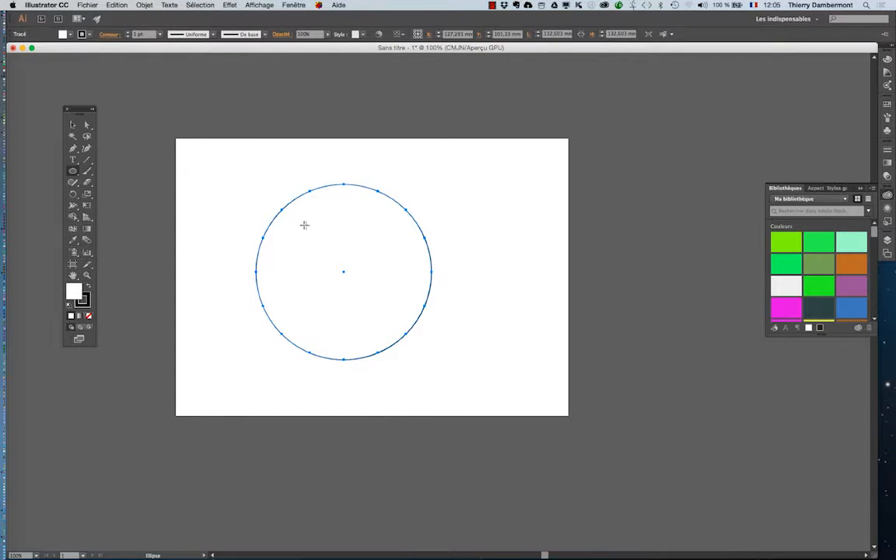
left_click(74, 125)
left_click(236, 266)
left_click(258, 262)
left_click(243, 282)
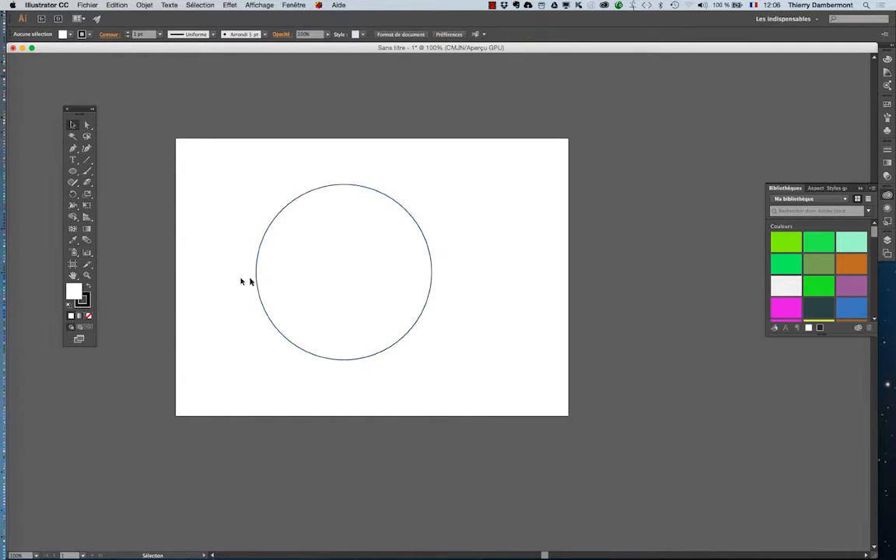
left_click(258, 274)
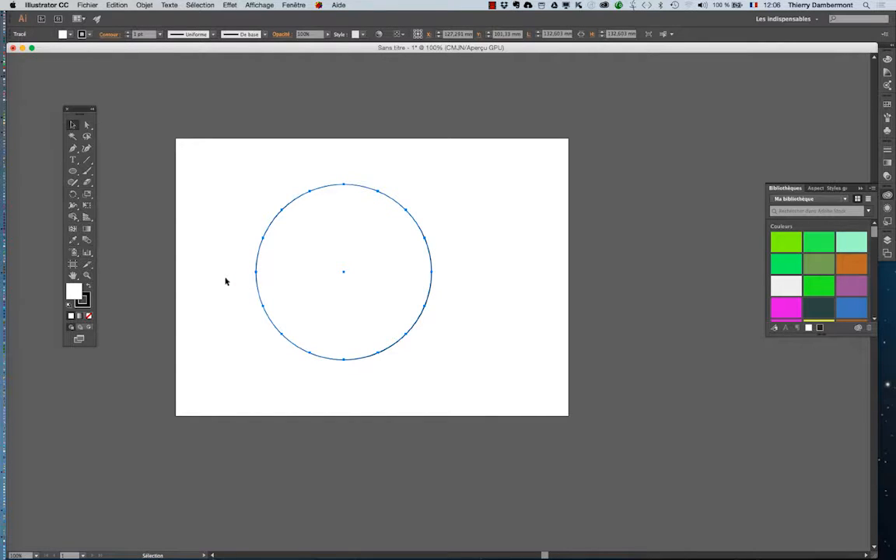
left_click(225, 281)
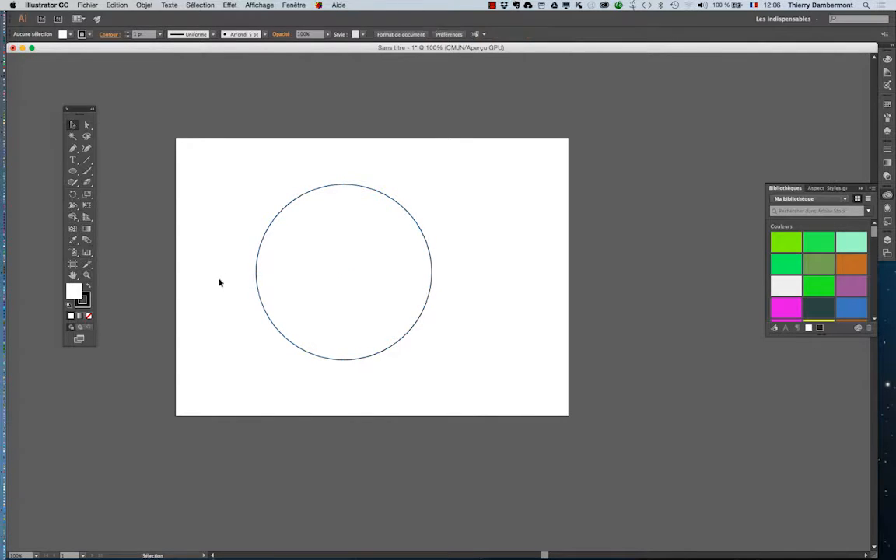
Apply the Contraction et dilatation effect to the circle with the preview on and the value set to 29%, and deselect it.
left_click(257, 270)
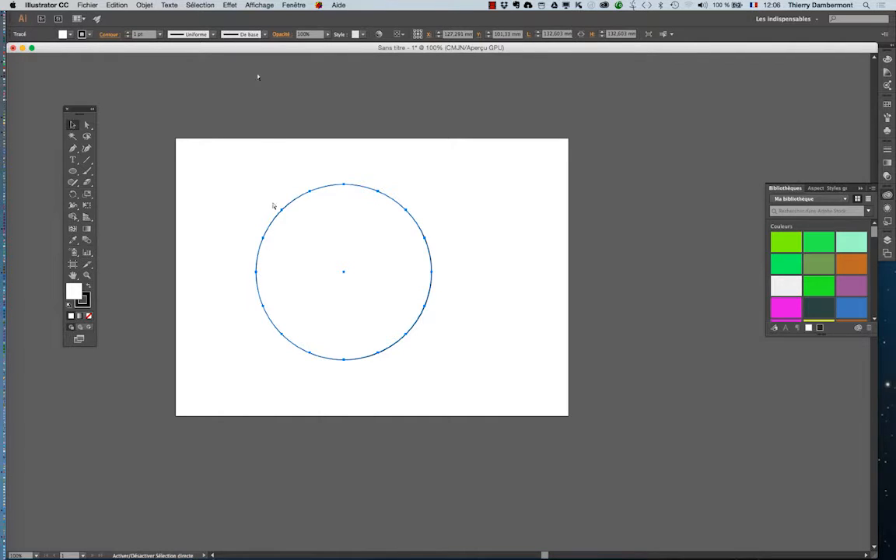
left_click(229, 5)
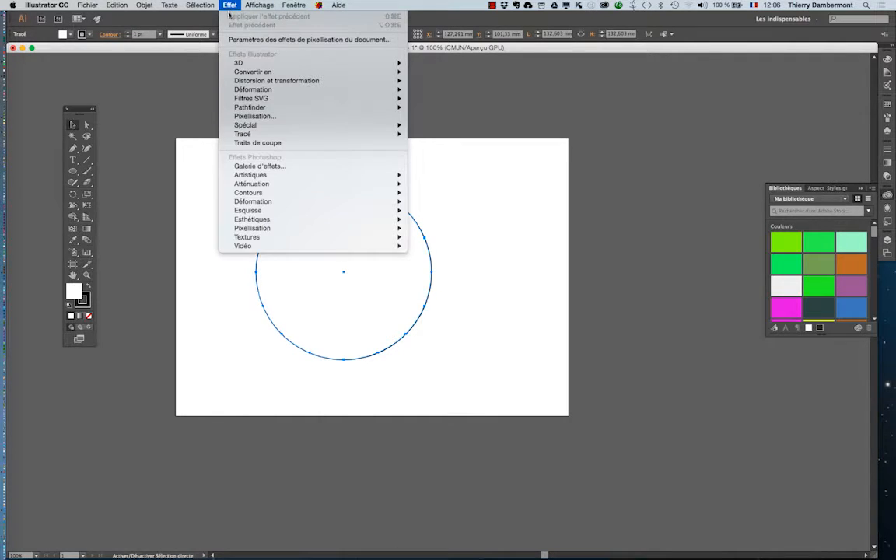
mouse_move(254, 82)
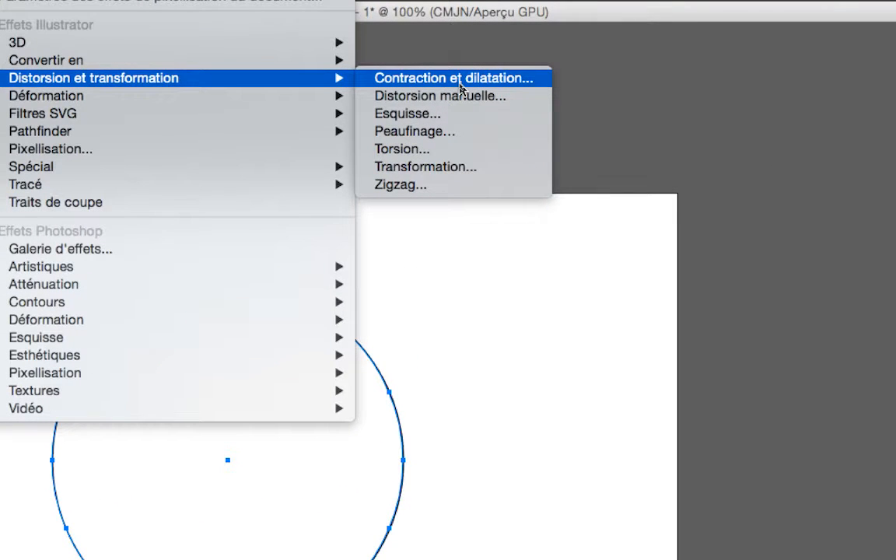
left_click(460, 86)
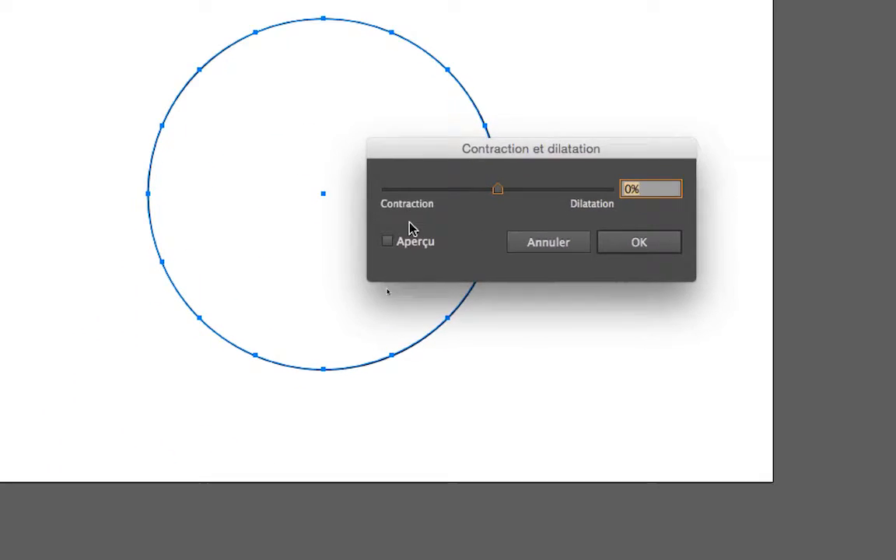
left_click(412, 230)
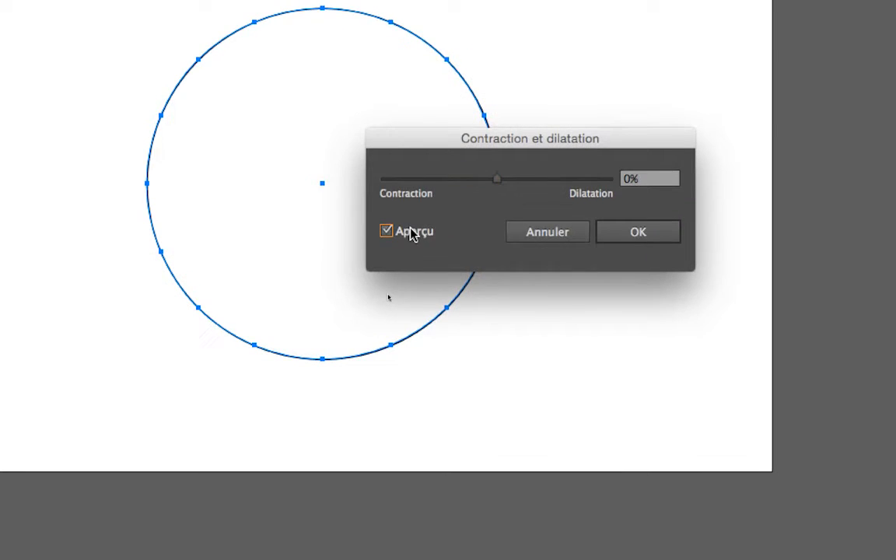
left_click(451, 212)
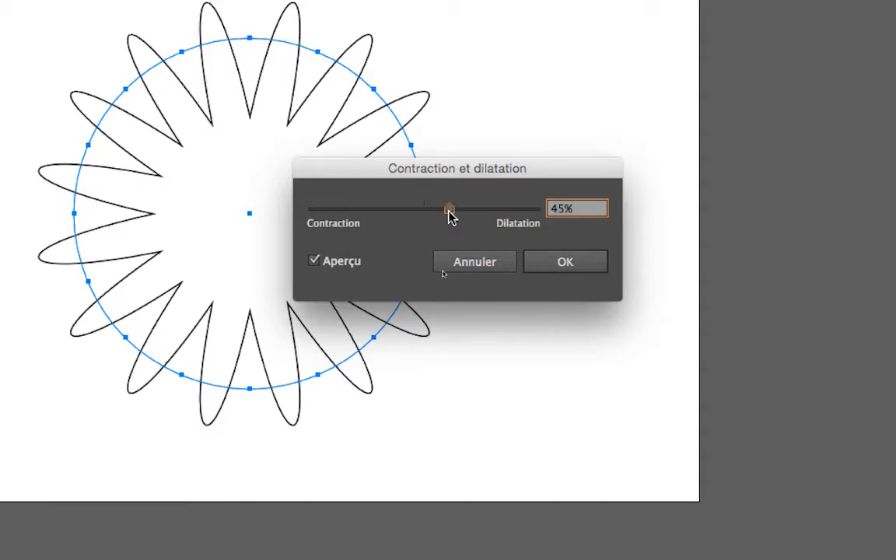
mouse_move(451, 212)
left_mouse_down()
mouse_move(412, 210)
mouse_move(442, 214)
left_mouse_up()
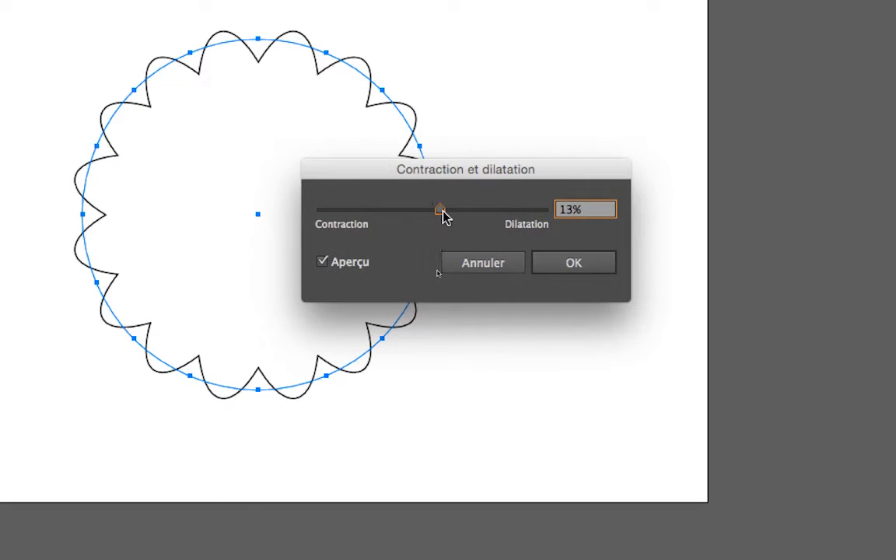
left_click_drag(442, 216, 474, 217)
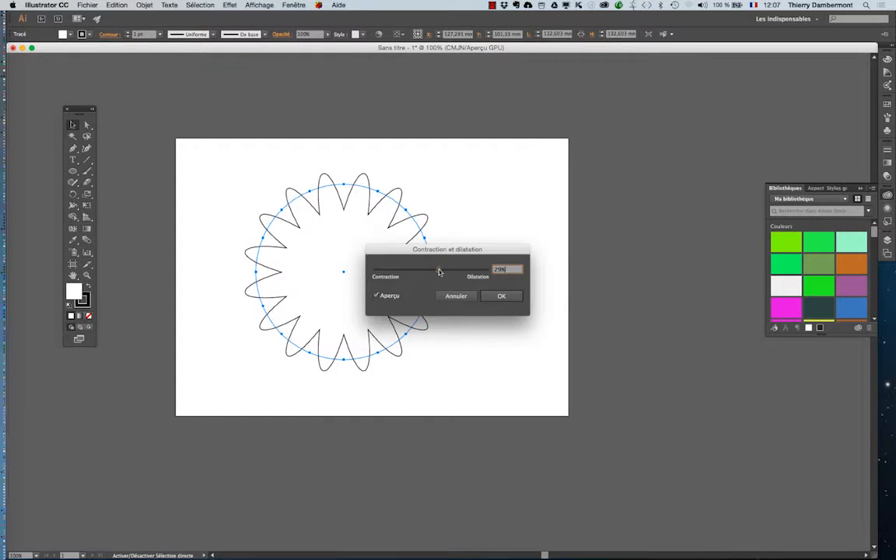
left_click(502, 297)
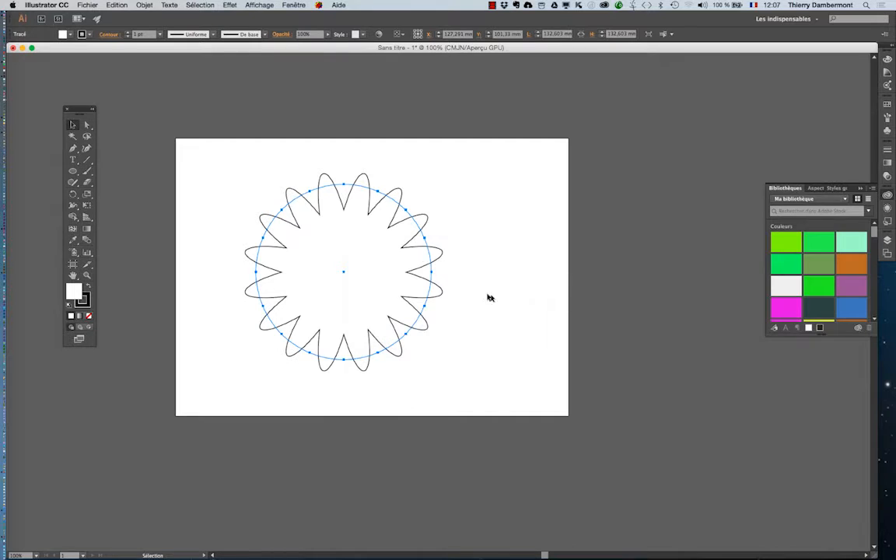
left_click(444, 265)
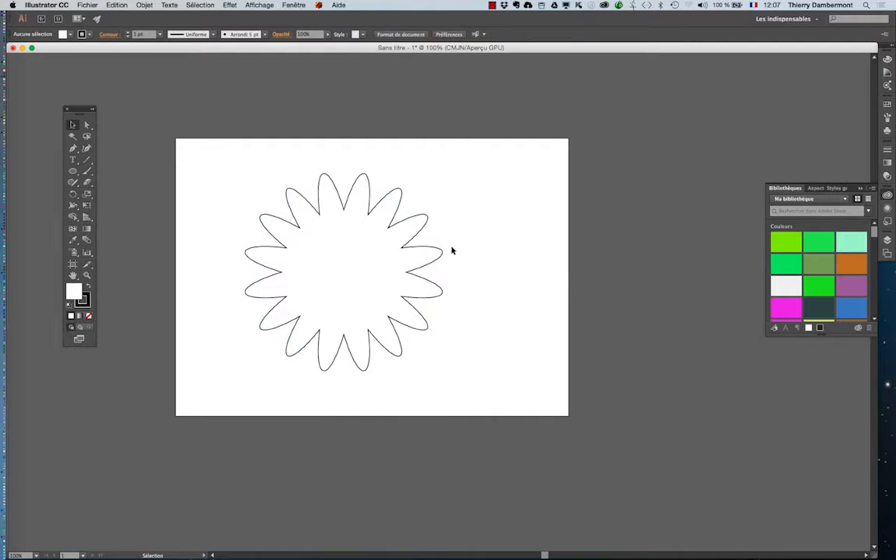
Reselect the flower shape, display the Aspect panel floating beside it and collapse the docked panel group.
left_click(347, 207)
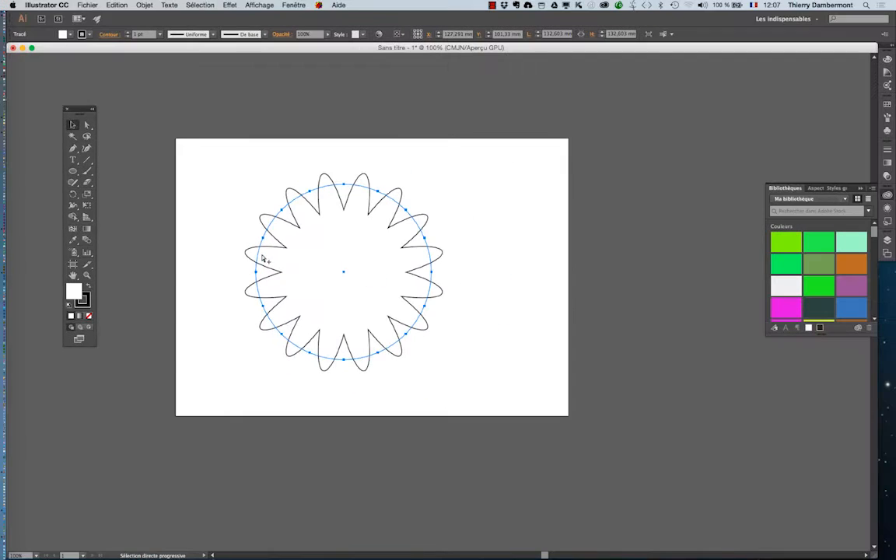
left_click(294, 5)
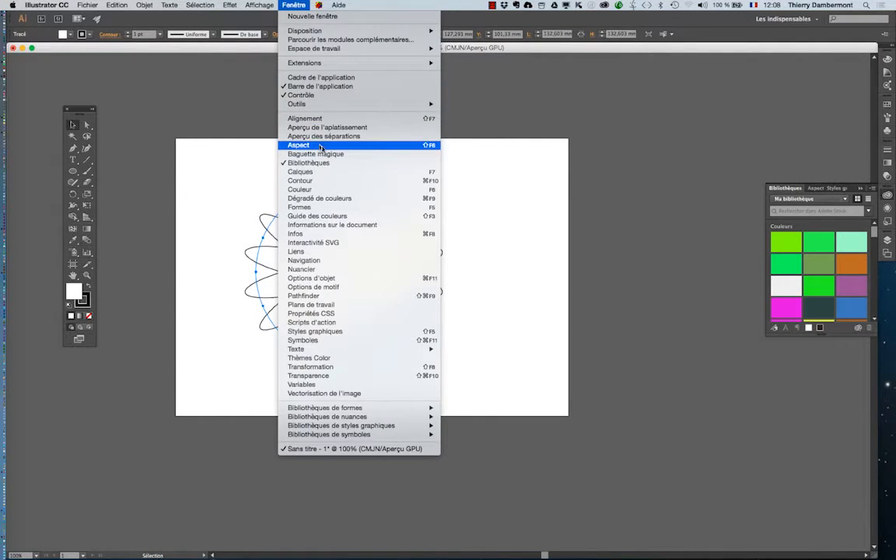
left_click(320, 147)
left_click_drag(809, 191, 531, 187)
left_click(860, 189)
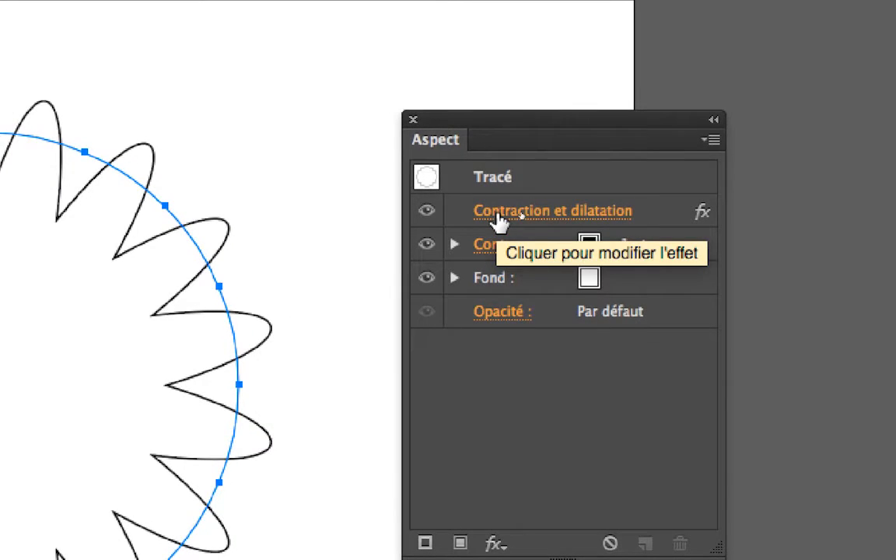
Edit the flower's Contraction et dilatation effect with the preview on, trying -22% and settling on 14%.
left_click(498, 218)
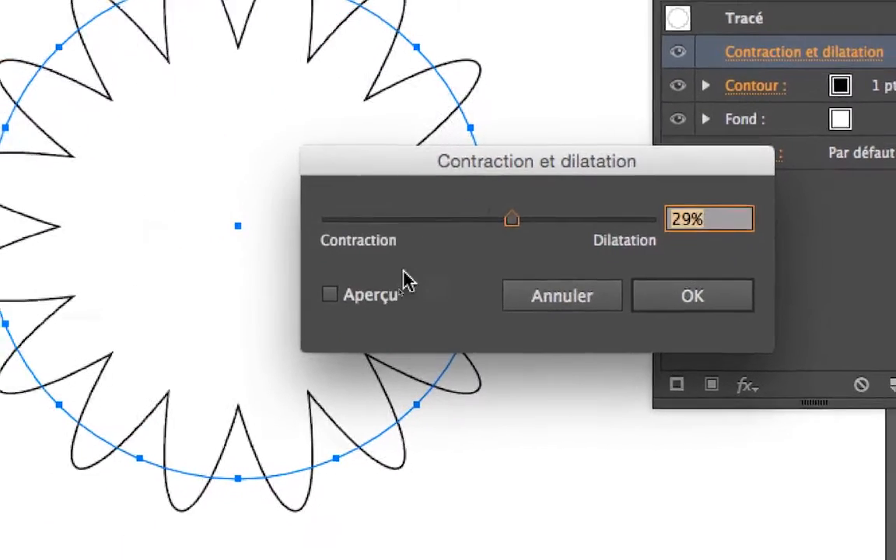
left_click(143, 453)
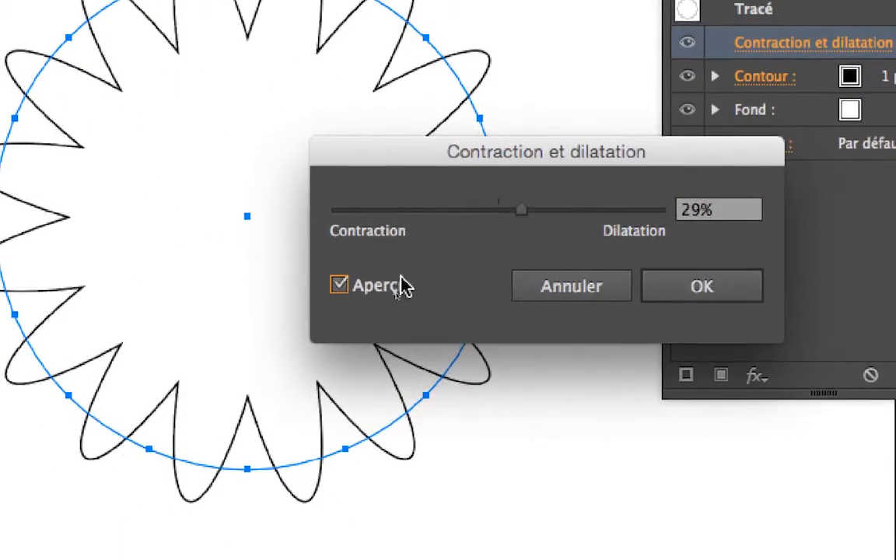
left_click_drag(520, 210, 481, 215)
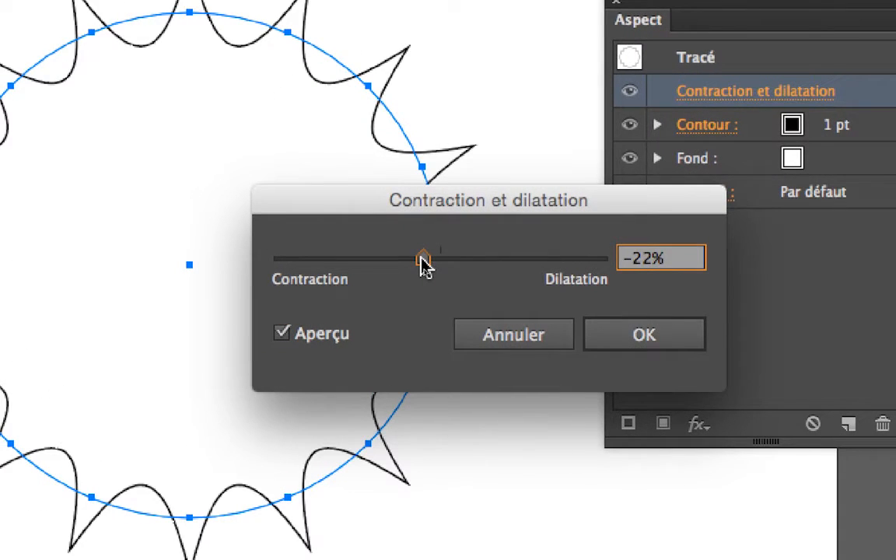
mouse_move(424, 265)
left_mouse_down()
mouse_move(472, 264)
mouse_move(428, 264)
left_mouse_up()
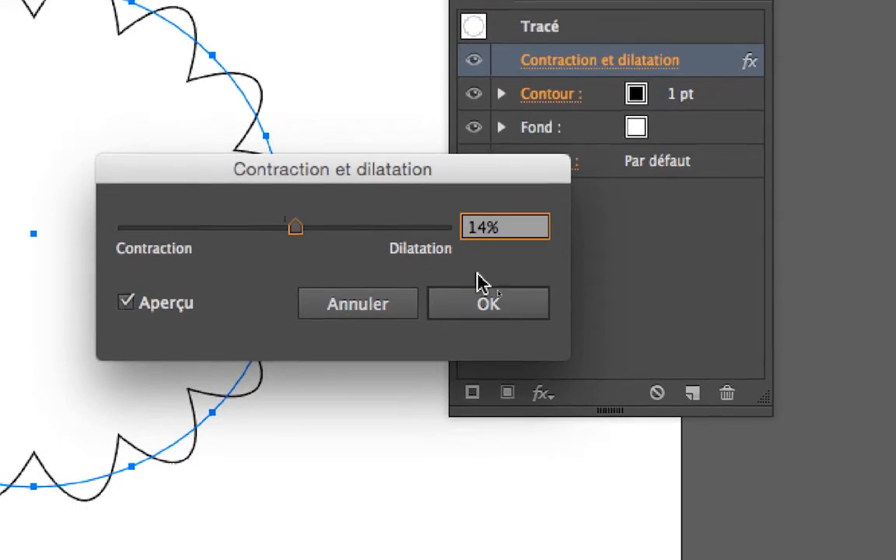
left_click(458, 520)
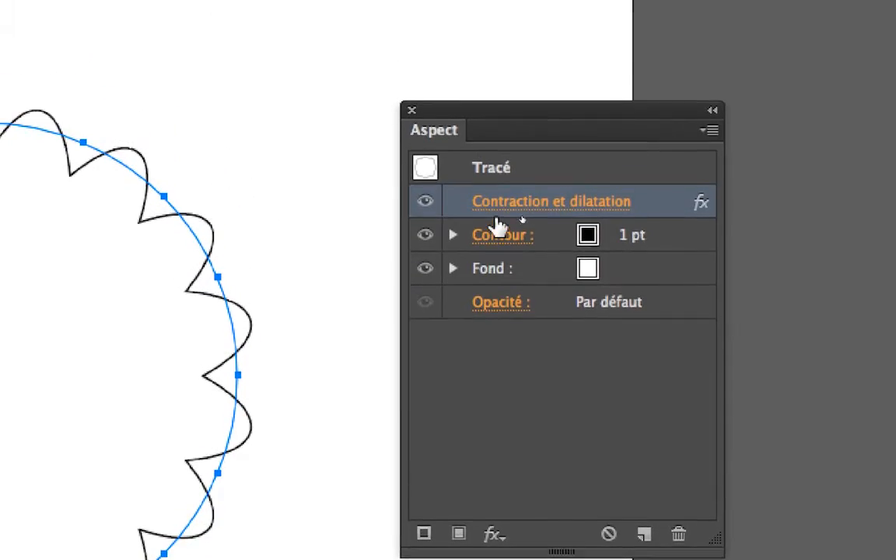
Set the flower's existing Contraction et dilatation effect to 32% with the preview on, and move the Aspect panel off the artboard.
left_click(522, 115)
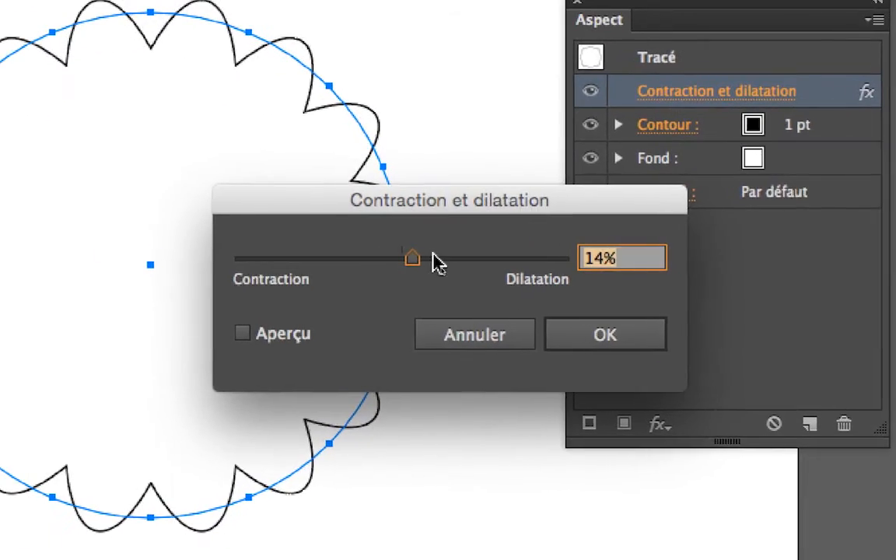
left_click(391, 249)
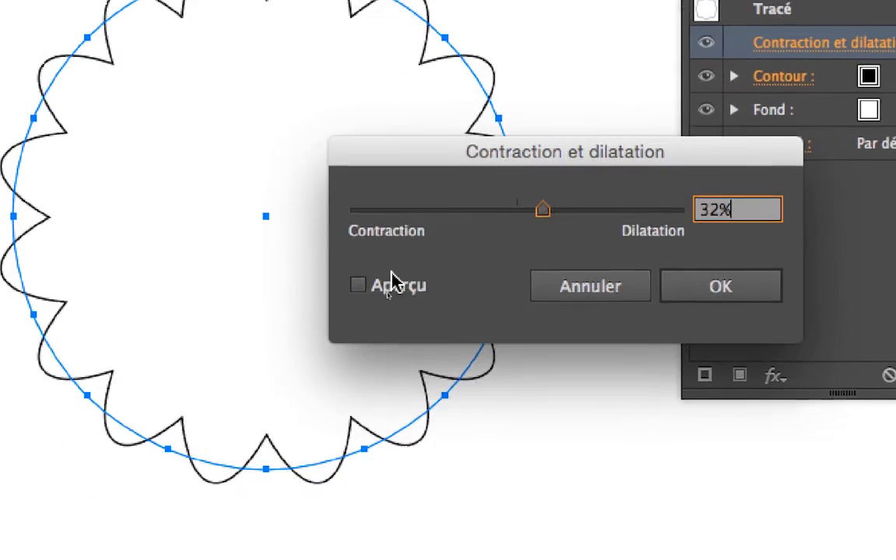
left_click(391, 282)
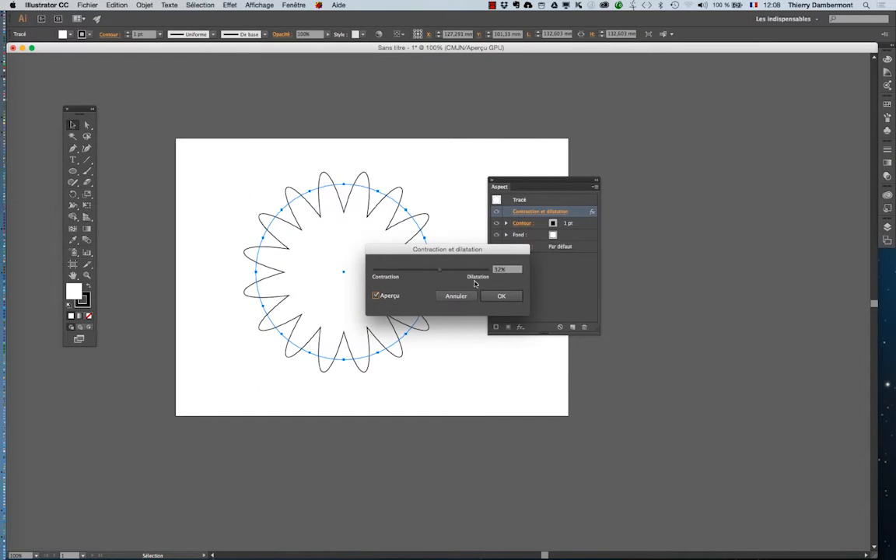
left_click(639, 320)
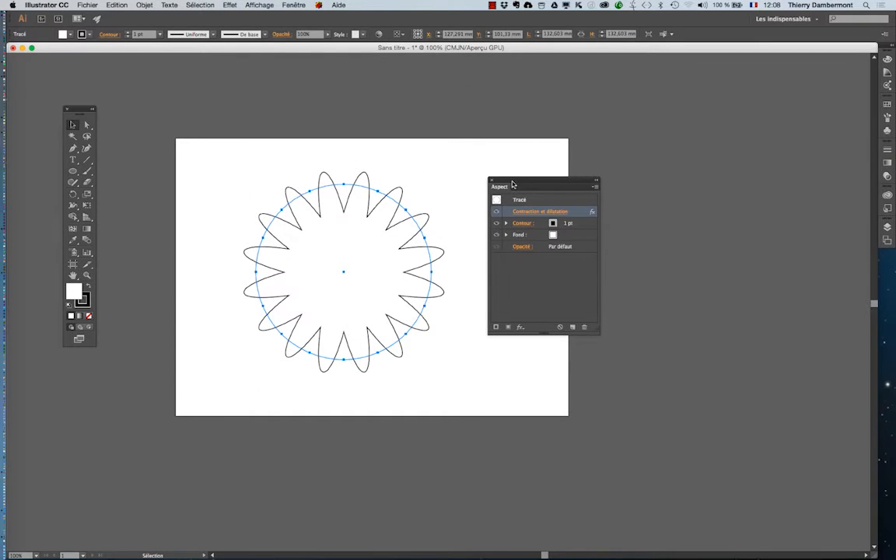
left_click_drag(513, 184, 611, 159)
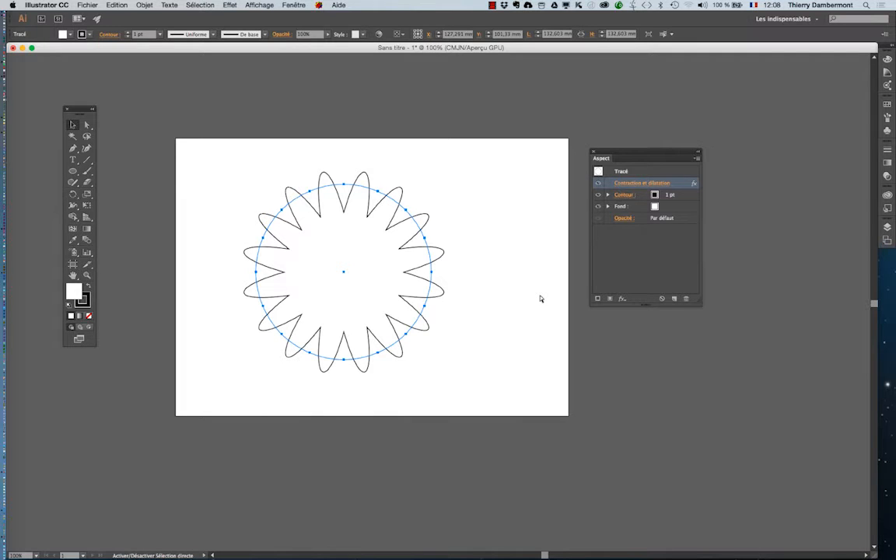
Save the document as fleur.ai in the ID jour 1 matin folder, in Adobe Illustrator format with the default Illustrator CC options.
left_click(87, 4)
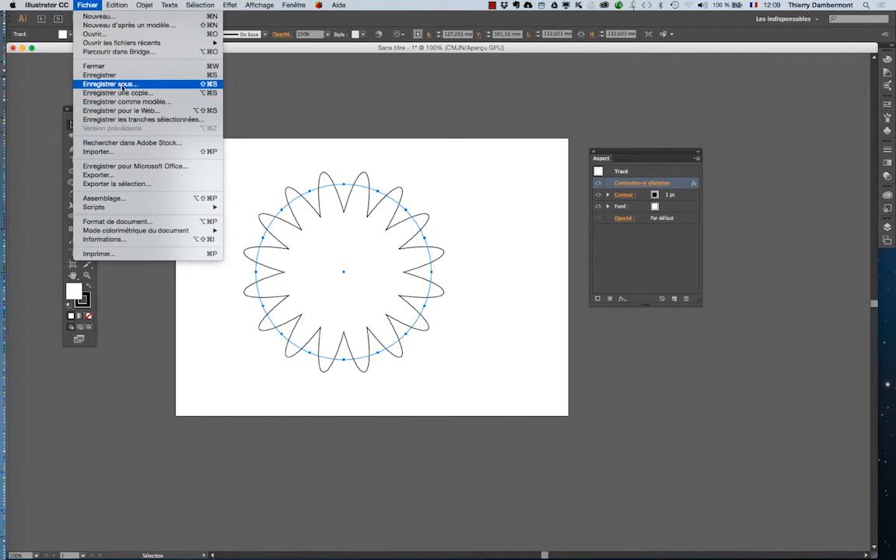
left_click(123, 87)
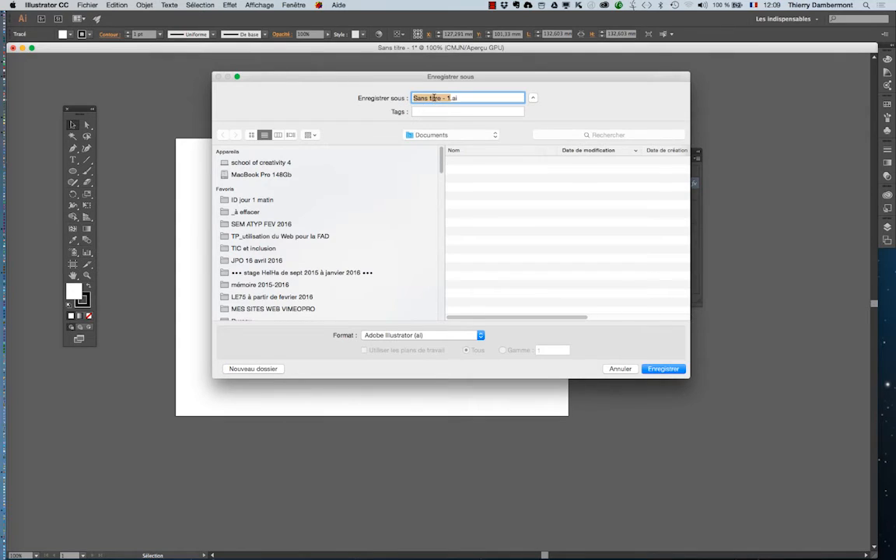
left_click(342, 200)
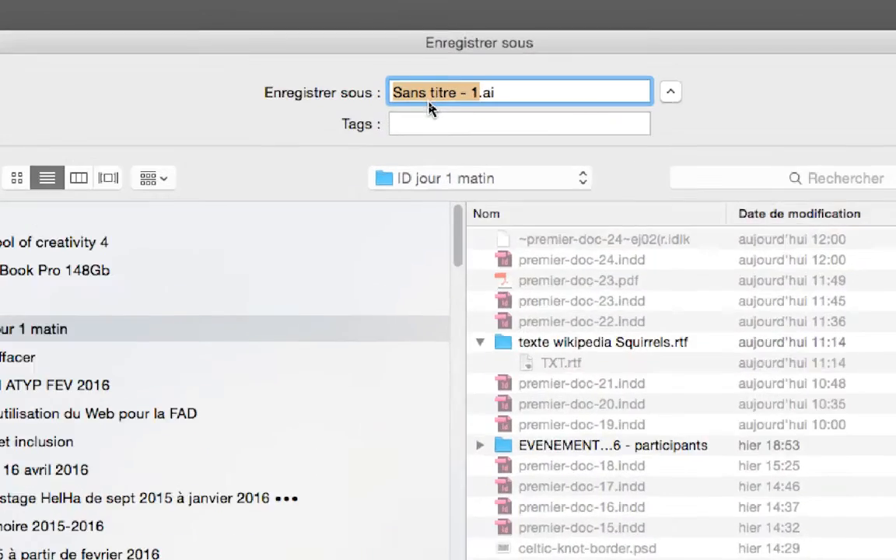
type("fleur")
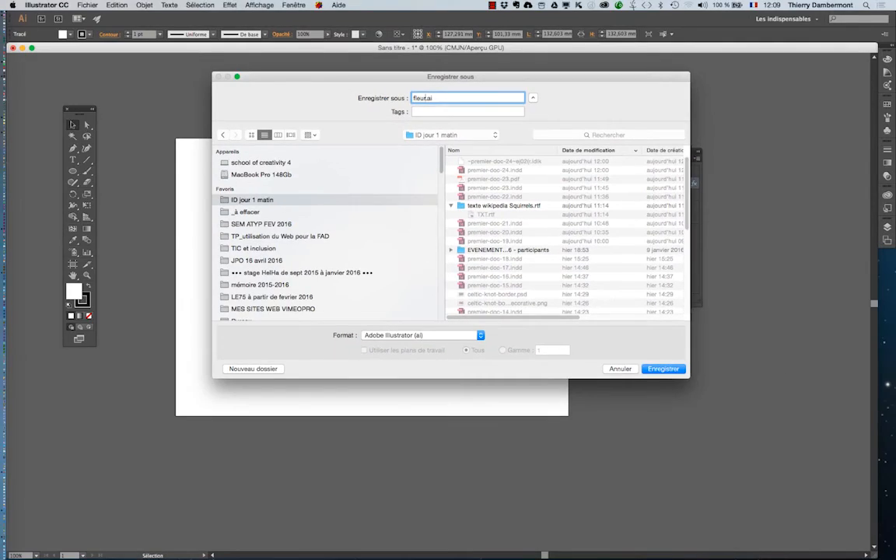
left_click(662, 369)
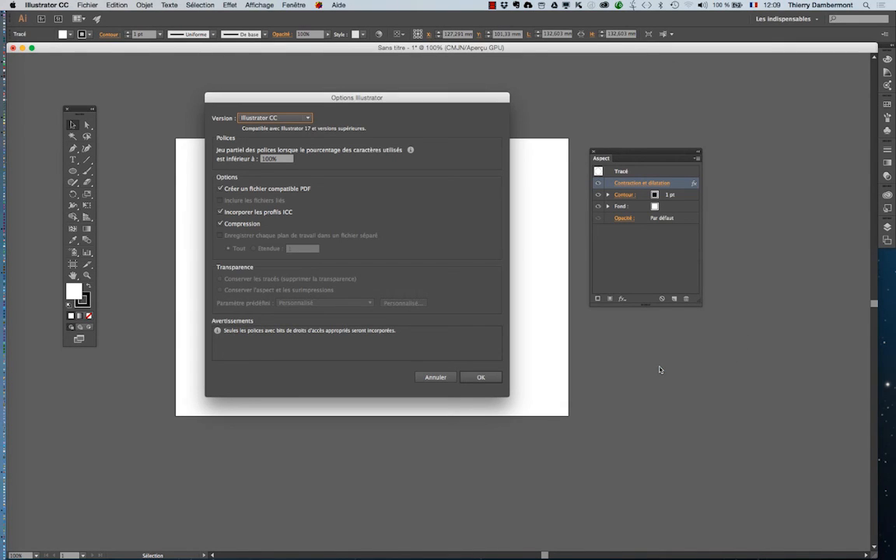
left_click(481, 378)
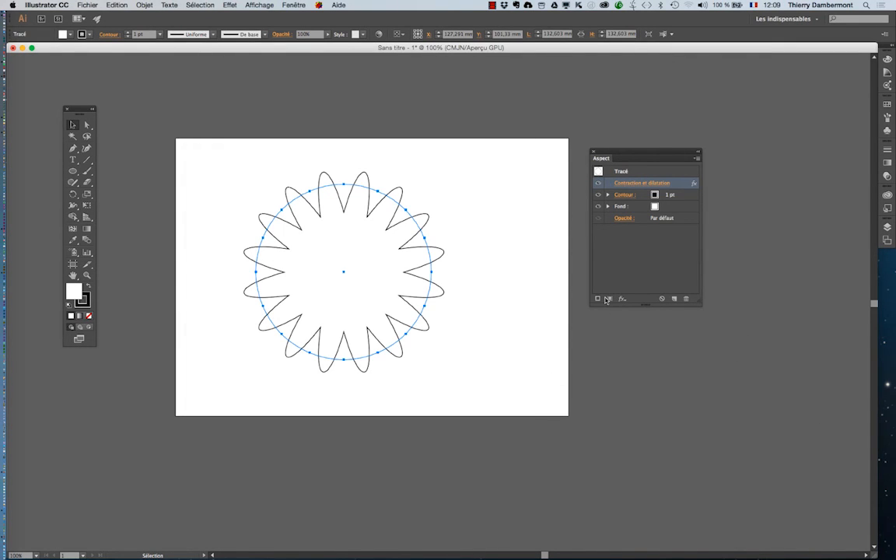